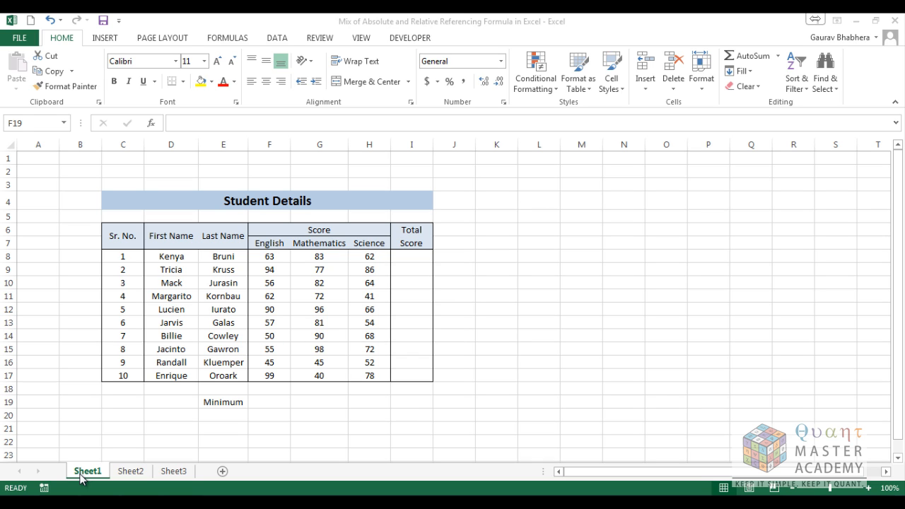
Start a MIN formula in F19 that covers the English scores in F8:F17
left_click(270, 401)
type("=")
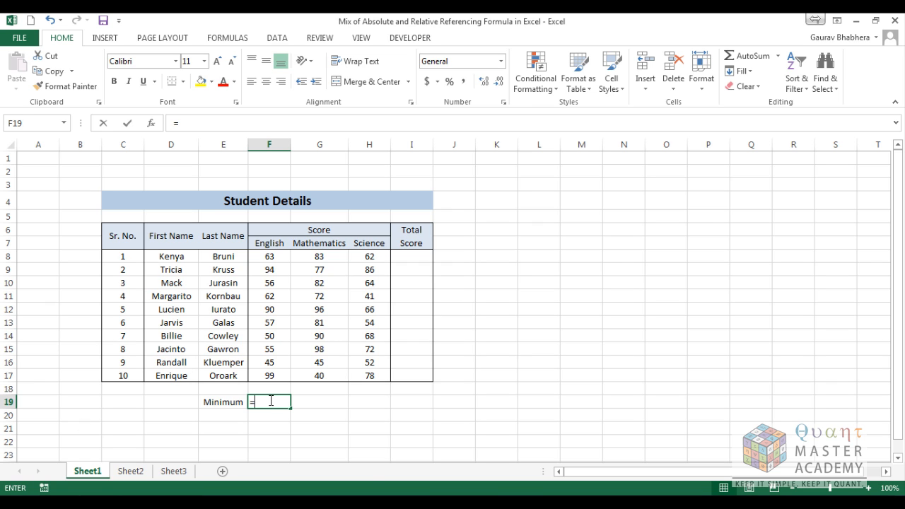
type("min(")
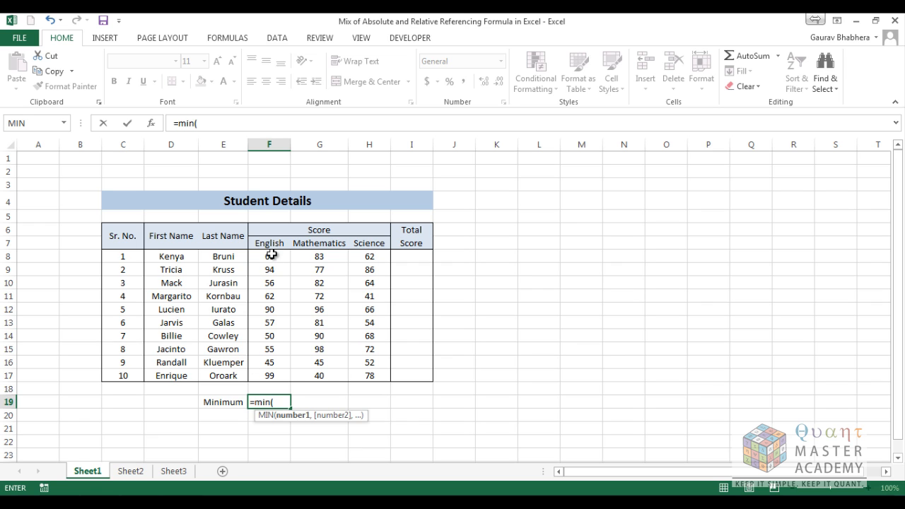
left_click_drag(270, 256, 261, 377)
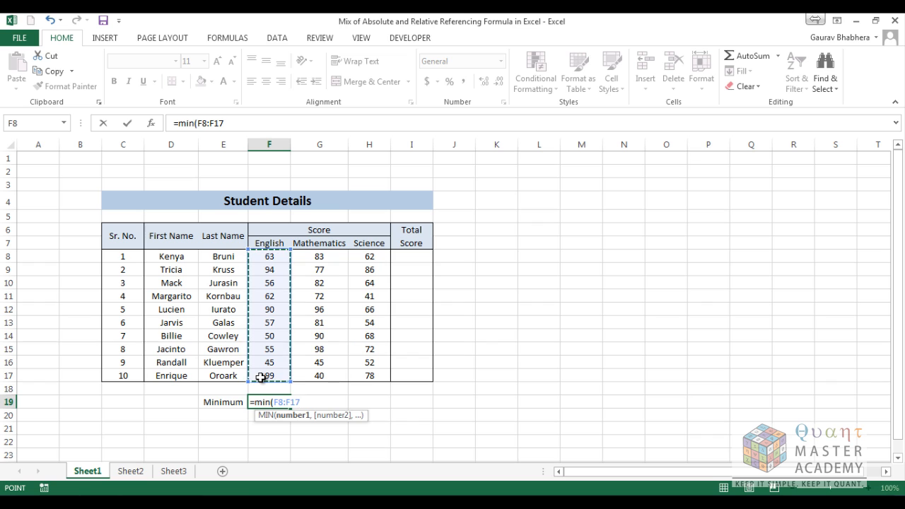
Make both references in the F19 formula fully absolute, as $F$8:$F$17
left_click(275, 402)
key("F4")
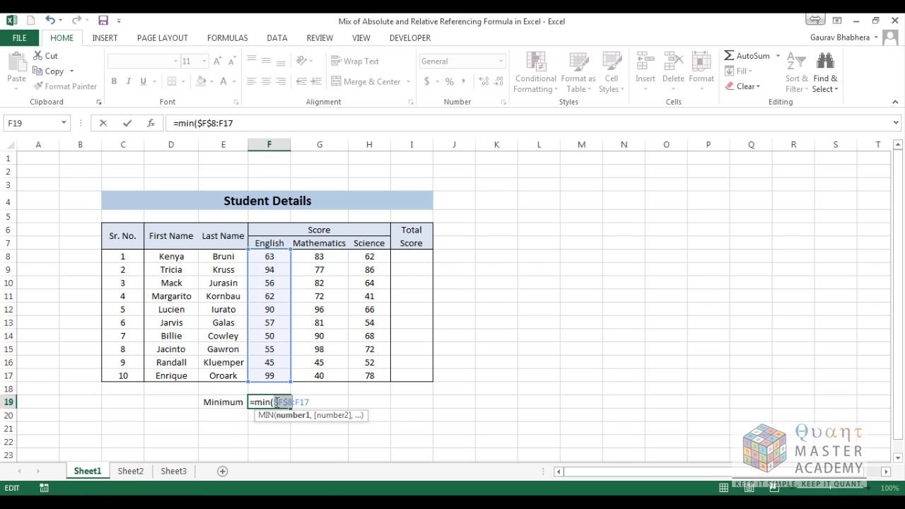
left_click_drag(276, 402, 298, 402)
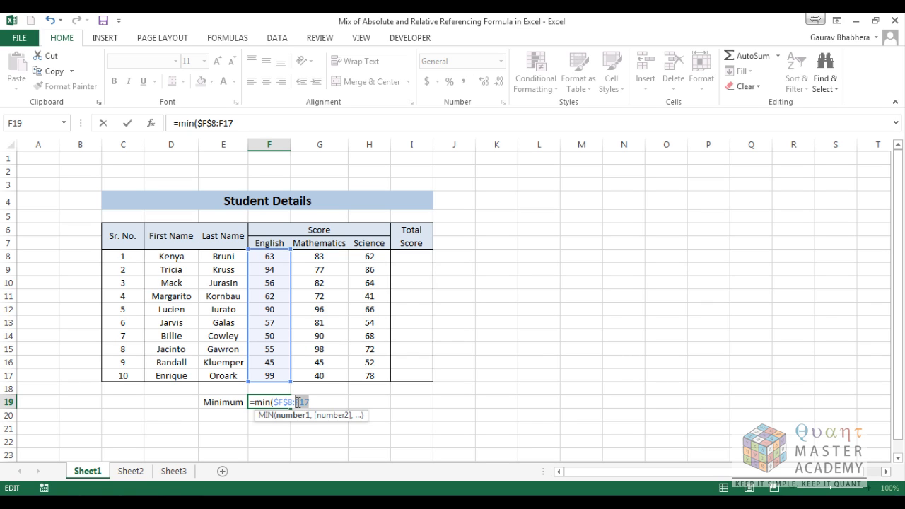
key("F4")
Unlock the column in both references, keeping the rows fixed, and complete the F19 formula as =MIN(F$8:F$17)
left_click_drag(298, 402, 278, 402)
left_click(278, 402)
key("BackSpace")
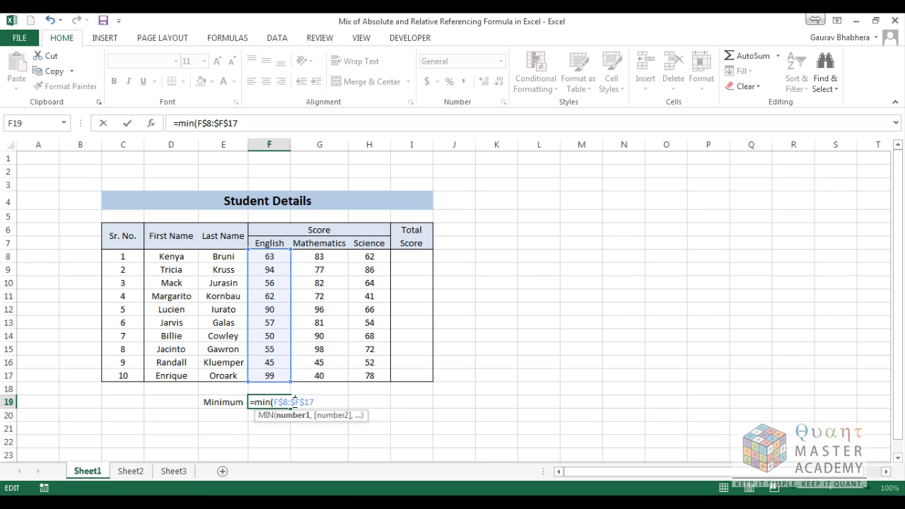
left_click(296, 402)
key("BackSpace")
type(")")
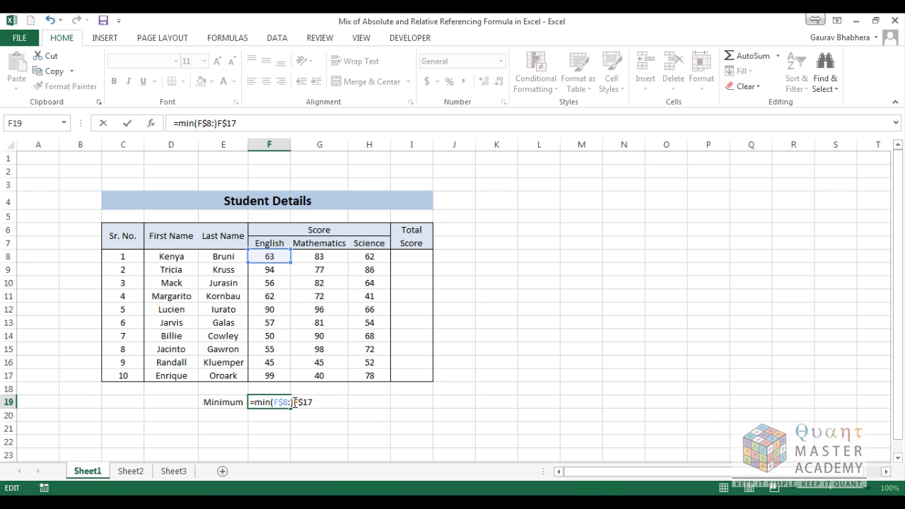
key("BackSpace")
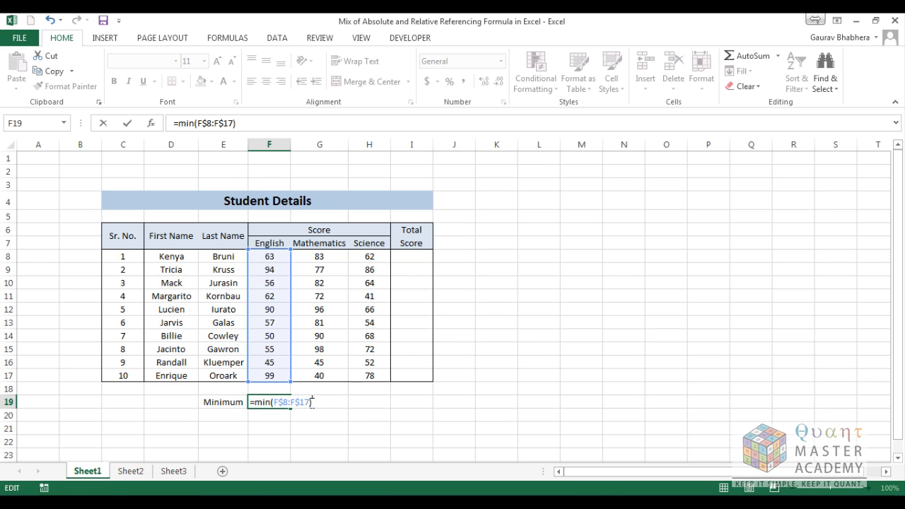
left_click(312, 402)
type(")")
key("Return")
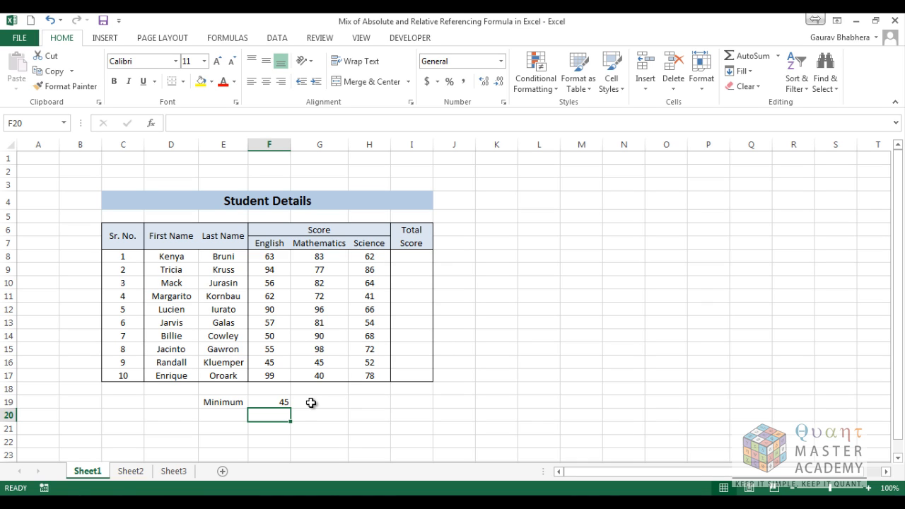
Copy the minimum formula from F19 into F22 and end the copy mode
left_click(269, 402)
key("ctrl+c")
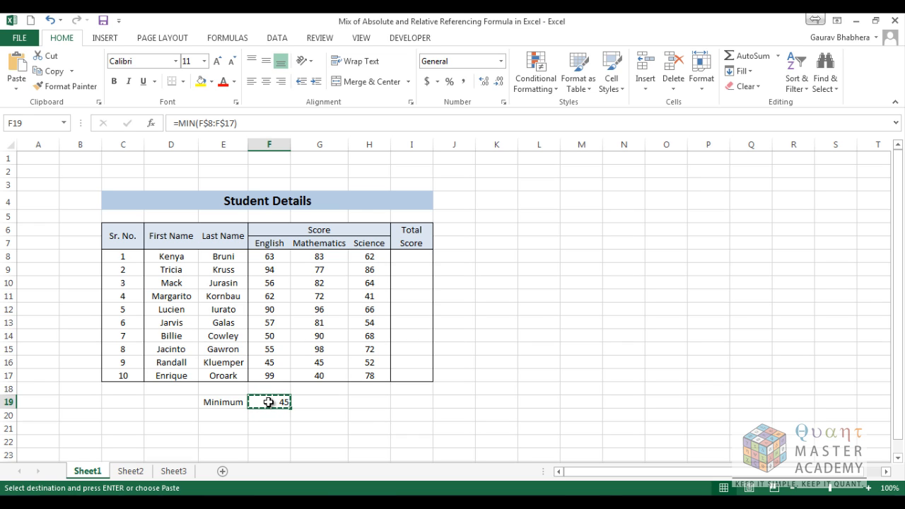
key("Down")
key("Down")
key("Down")
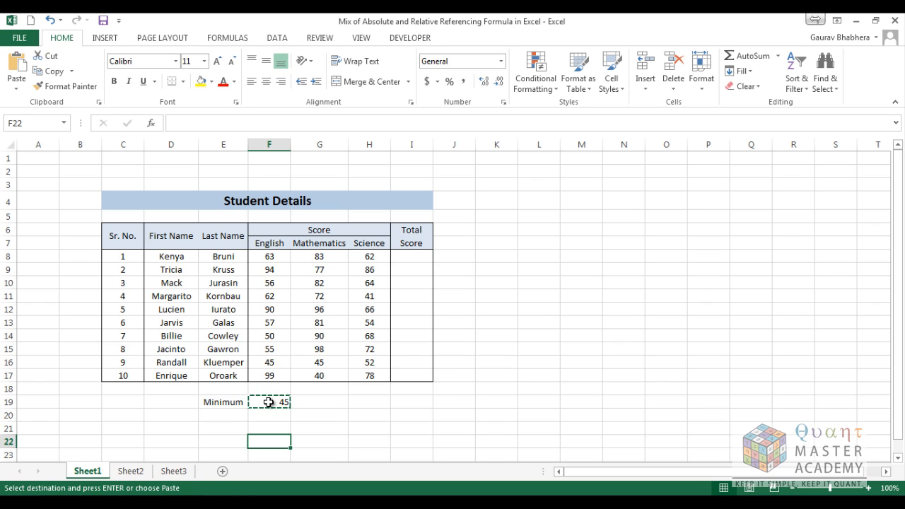
left_click(17, 66)
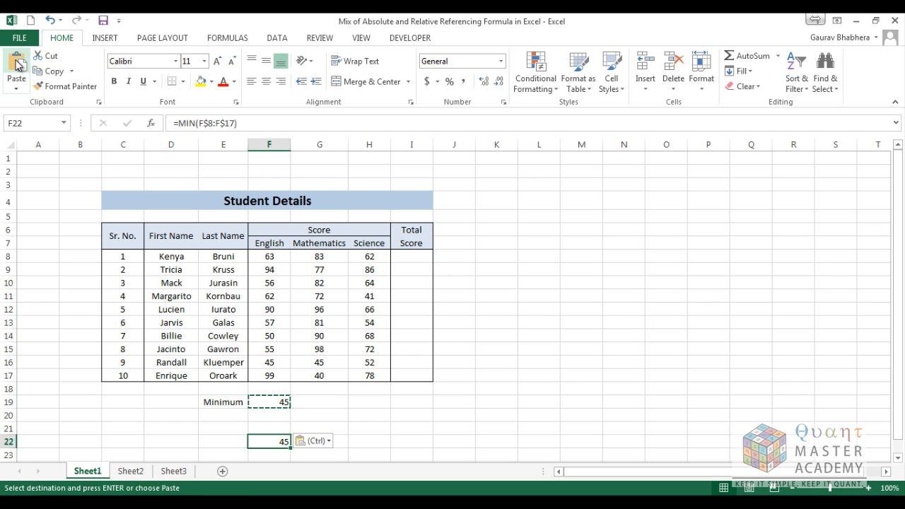
left_click(252, 401)
key("Escape")
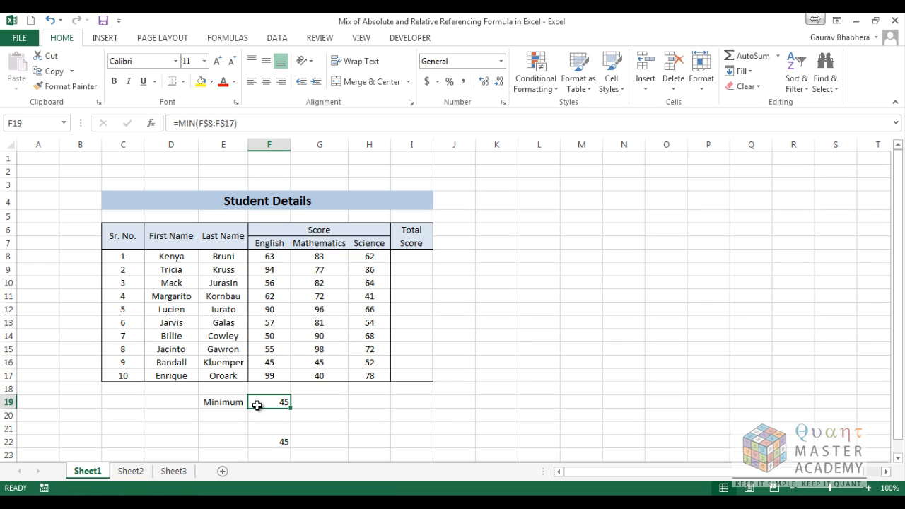
Fill the minimum formula from F19 rightward through I19 and review the formula in each filled cell
left_click_drag(275, 402, 404, 403)
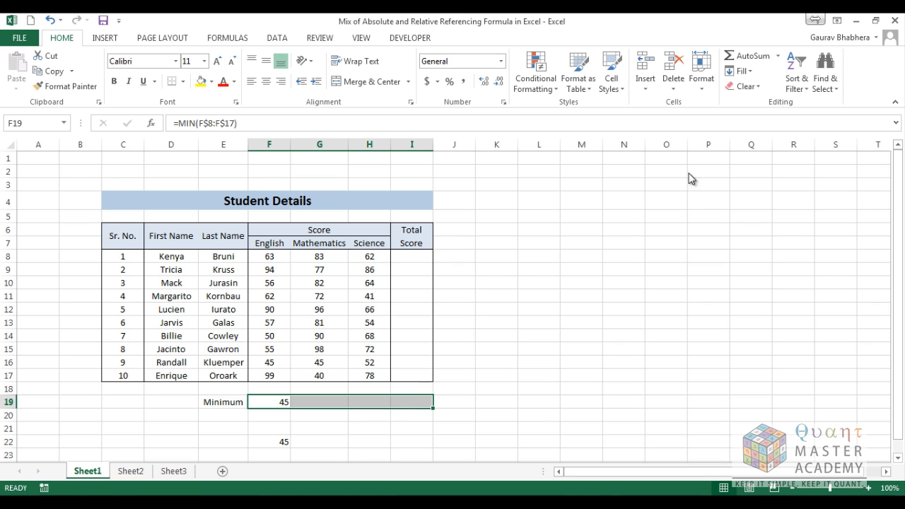
left_click(751, 71)
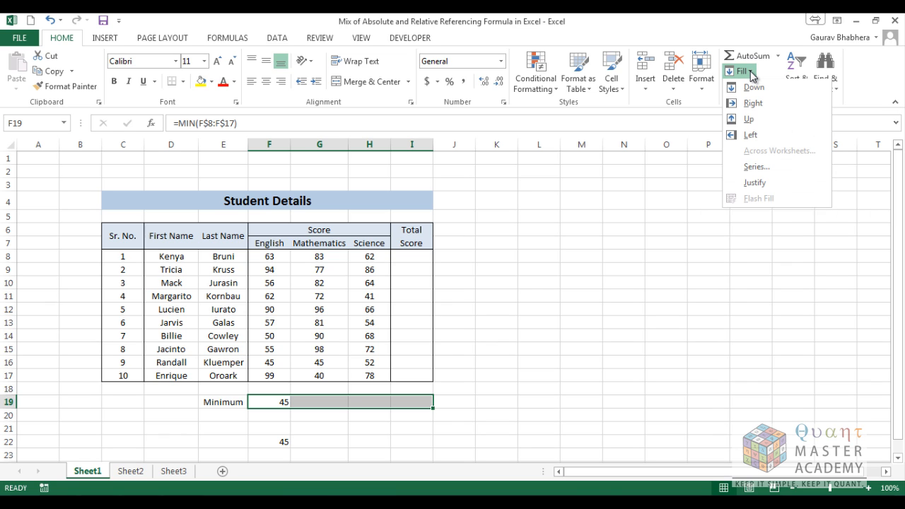
left_click(752, 107)
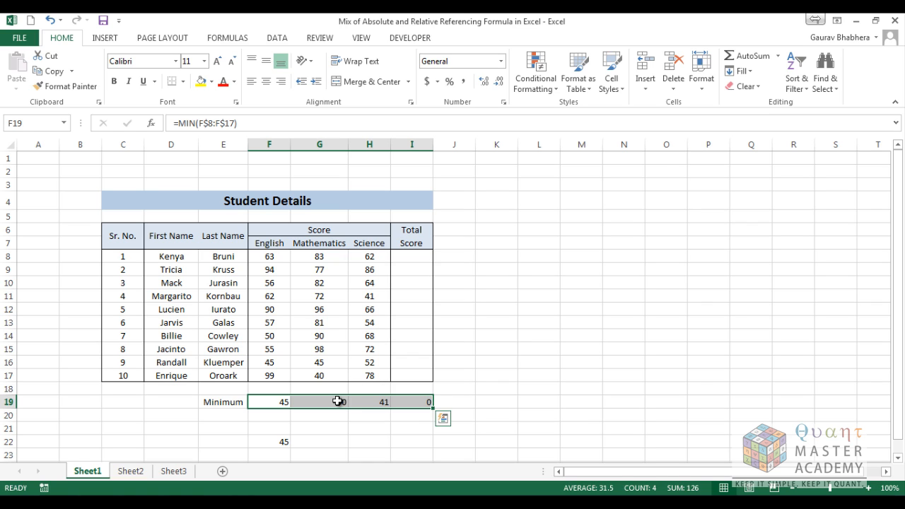
left_click(277, 417)
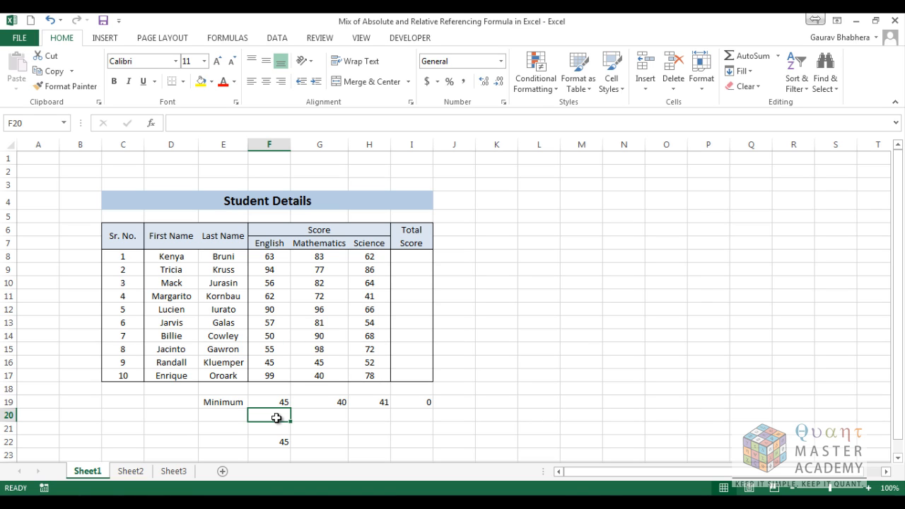
key("Up")
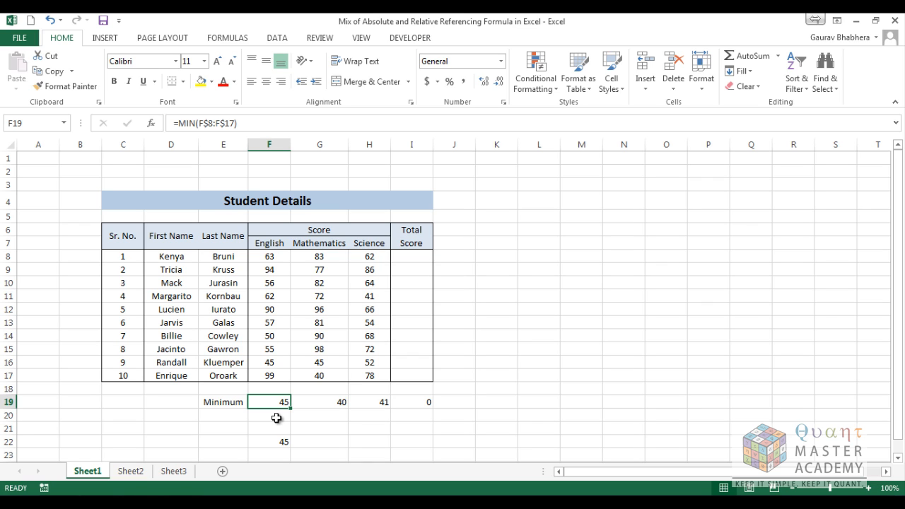
key("Right")
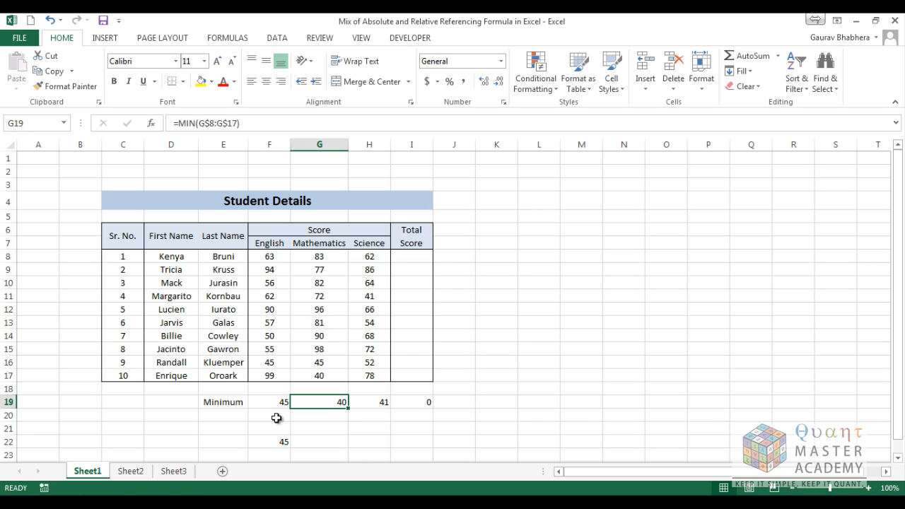
key("Right")
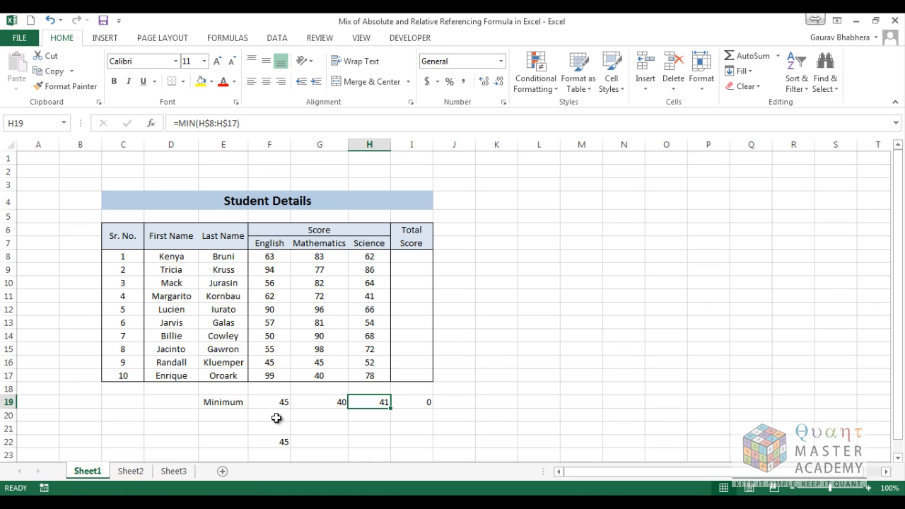
key("Right")
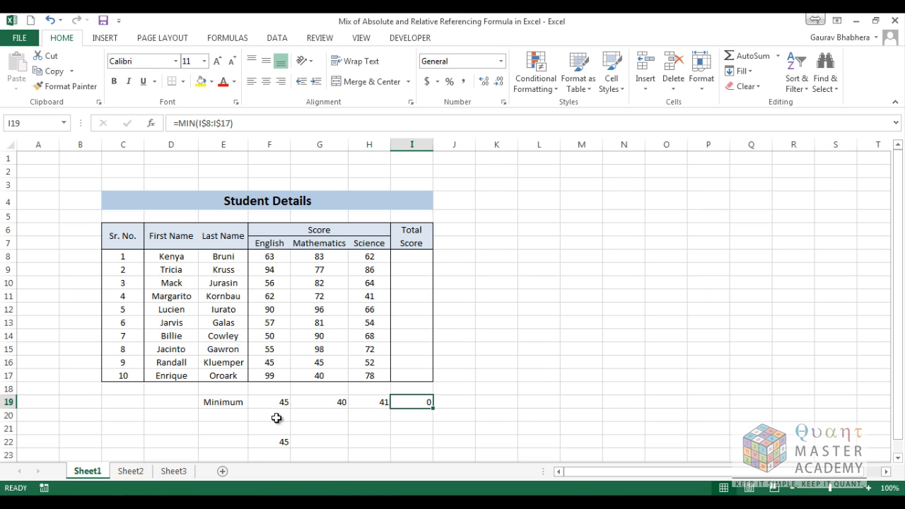
Enter the formula =F8+G8+H8 in I8 to total the first student's three scores
left_click(402, 259)
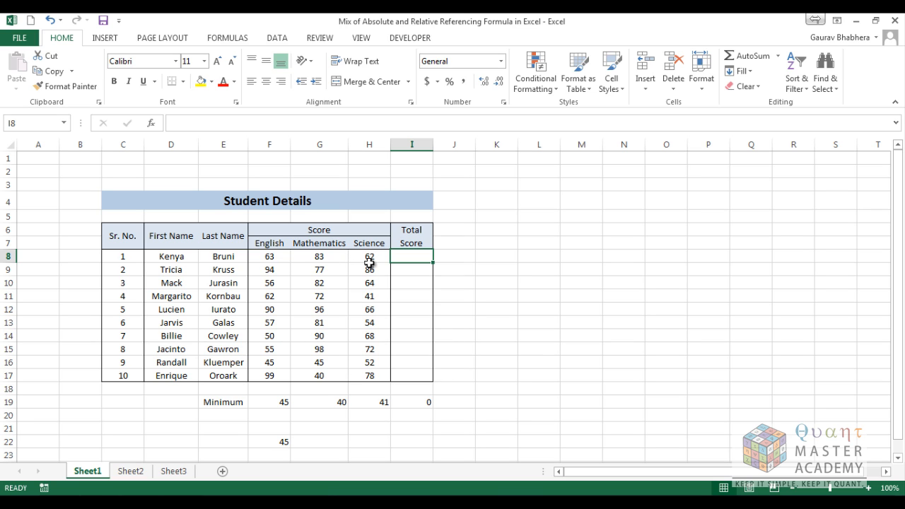
type("=")
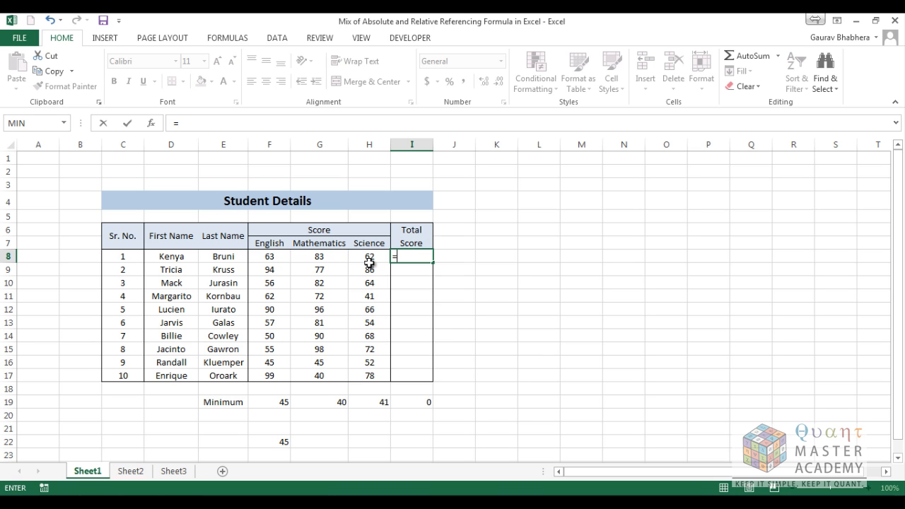
left_click(268, 257)
type("+")
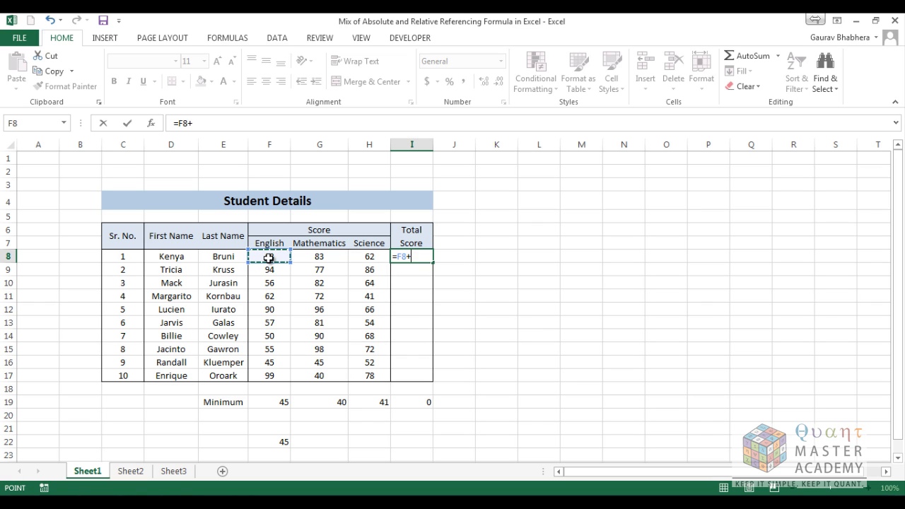
left_click(310, 259)
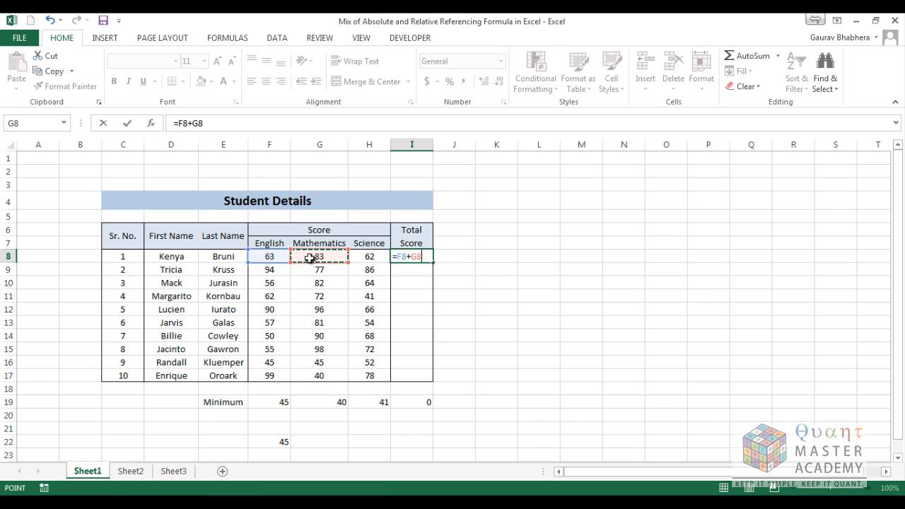
type("+")
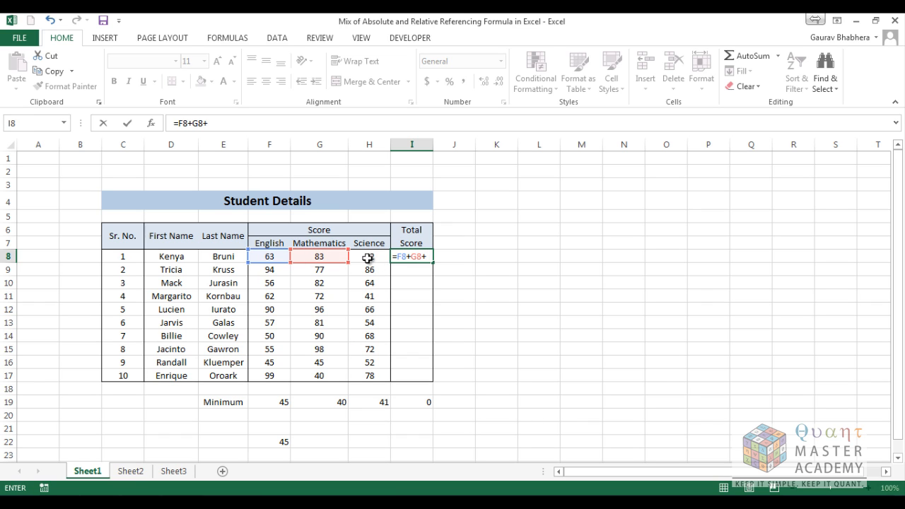
left_click(367, 259)
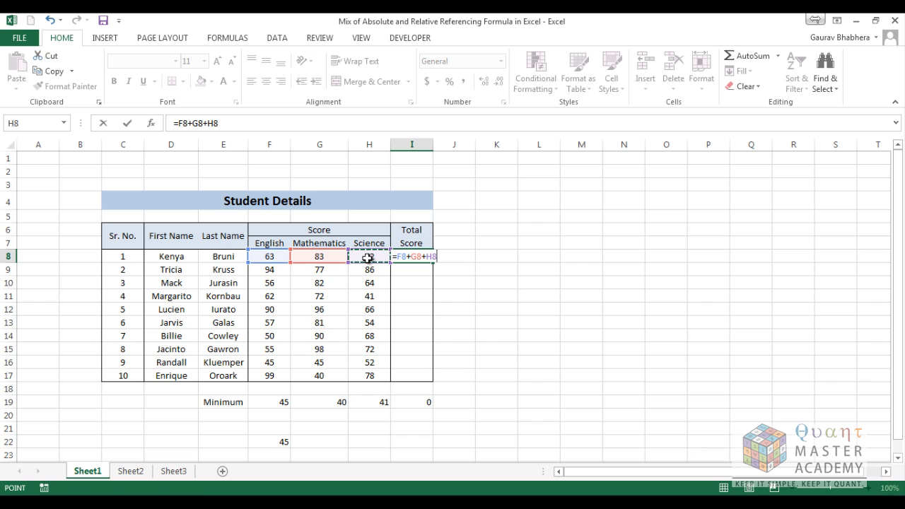
key("Return")
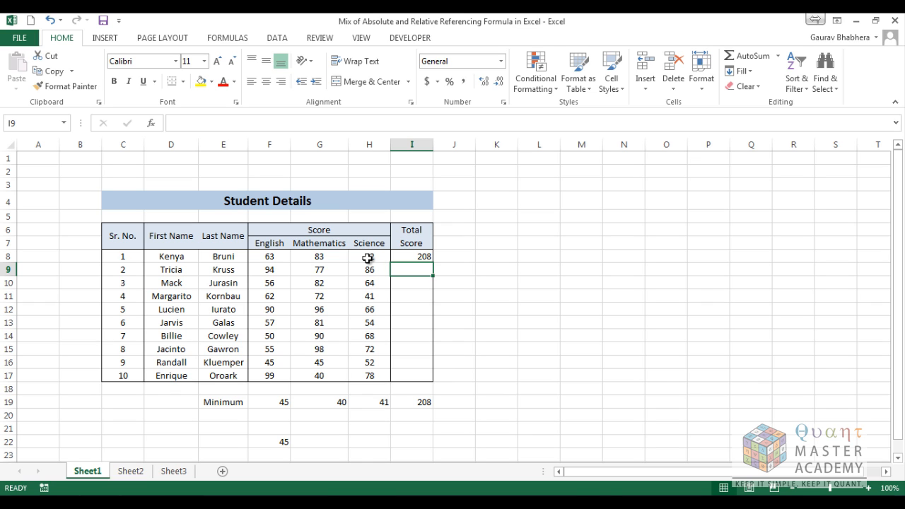
Copy the total score formula from I8 into L8
key("Up")
key("ctrl+c")
key("Right")
key("Right")
key("Right")
key("ctrl+v")
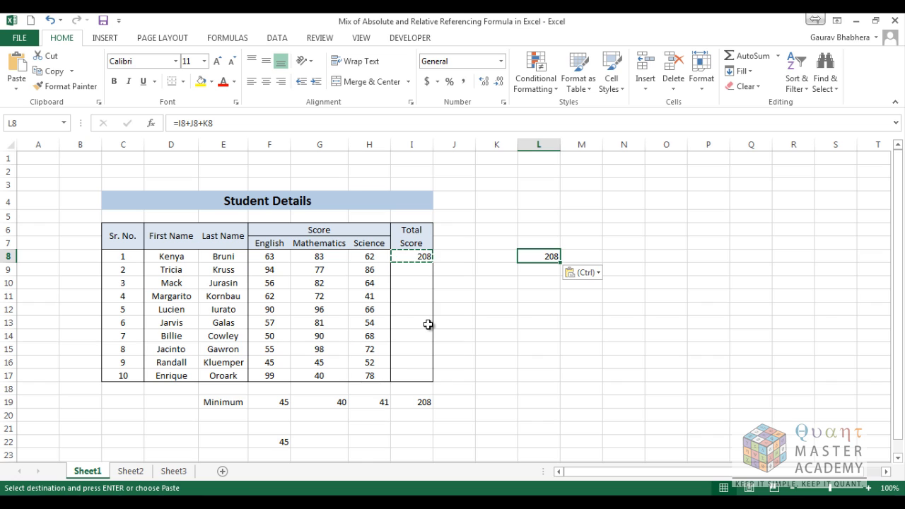
Compare the first student's three scores with the references in the copied total formula in L8, and clear L8
left_click(274, 258)
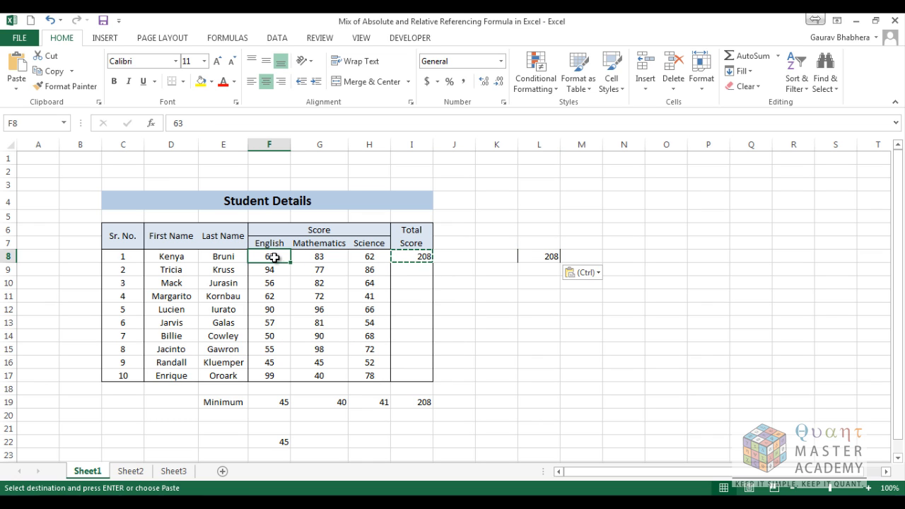
left_click(315, 256)
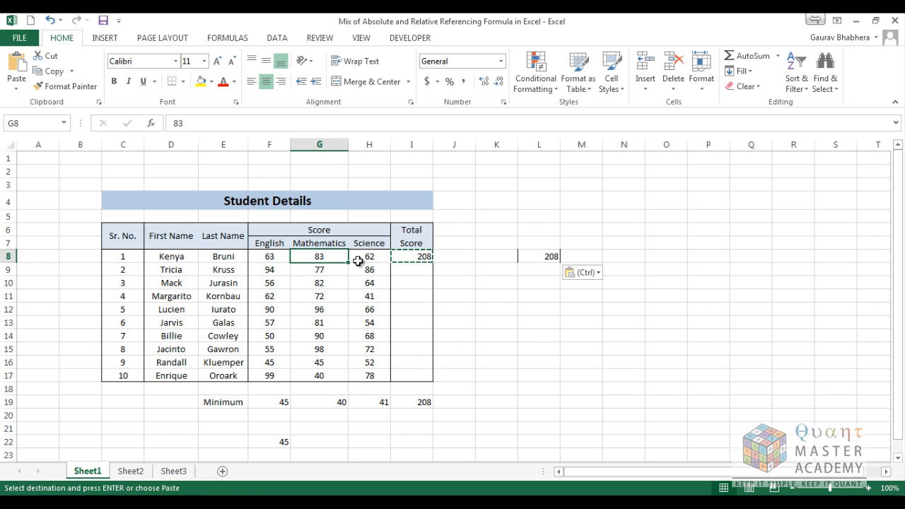
left_click(361, 260)
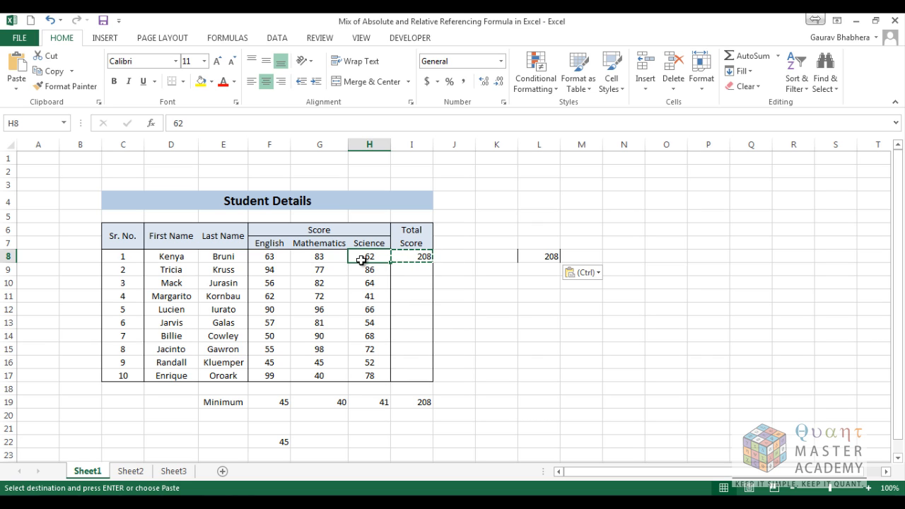
key("Right")
key("Right")
key("Right")
key("Right")
key("Right")
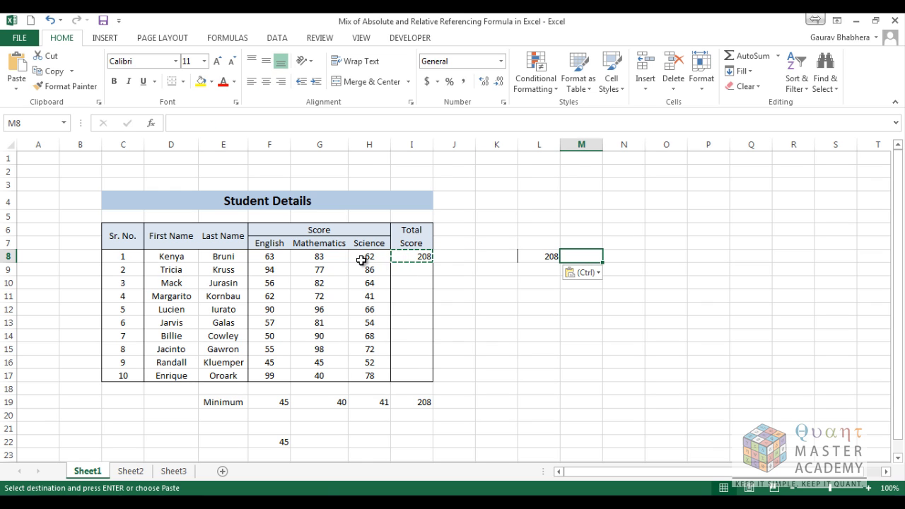
key("Left")
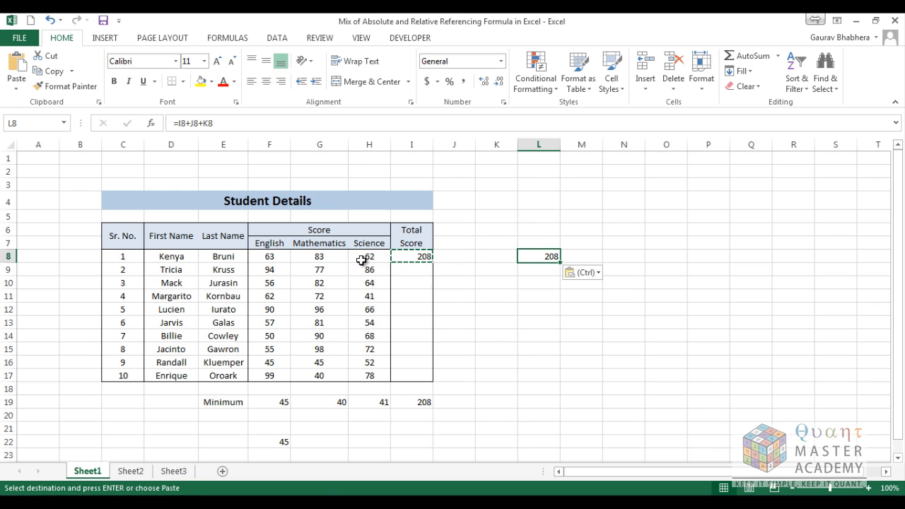
key("F2")
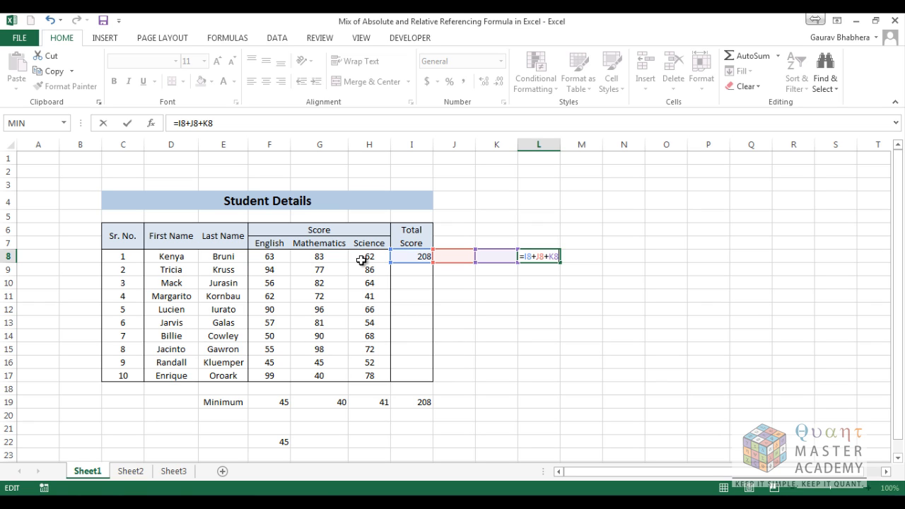
key("Escape")
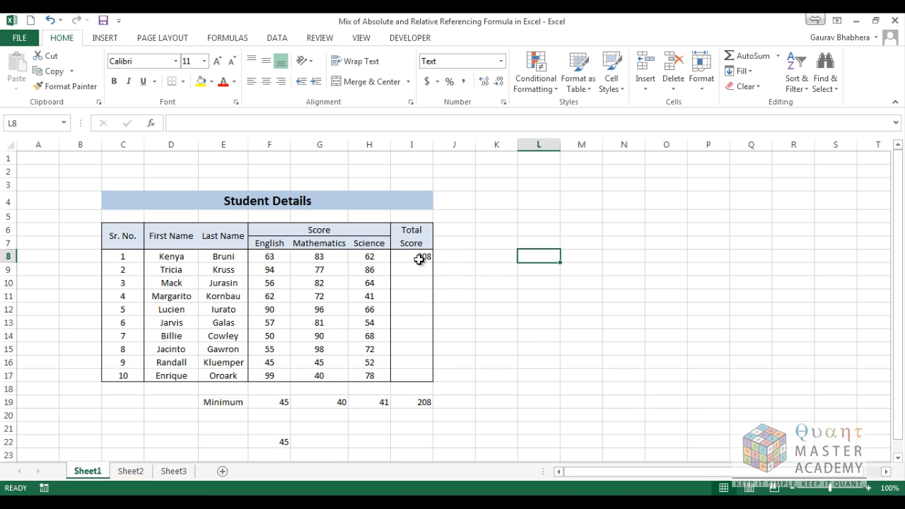
Fix only the column of the English score reference in the I8 total formula, making it $F8
left_click(415, 258)
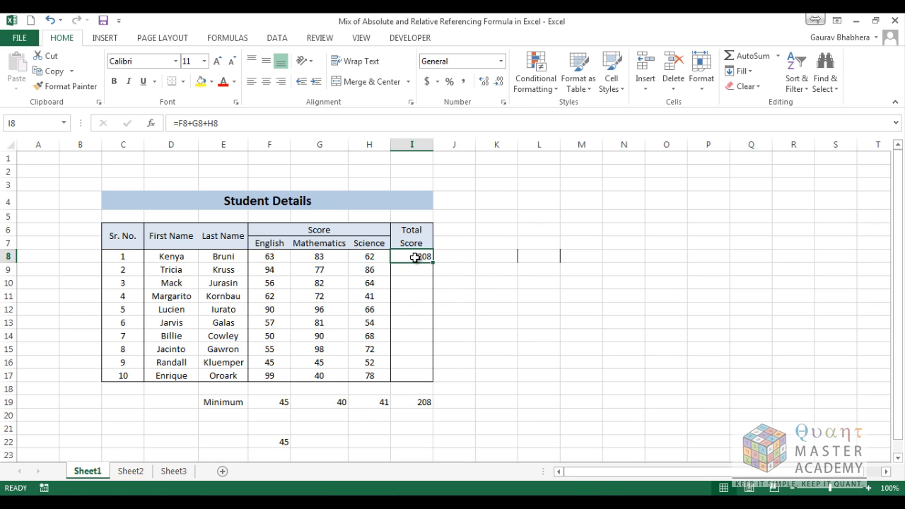
left_click(182, 123)
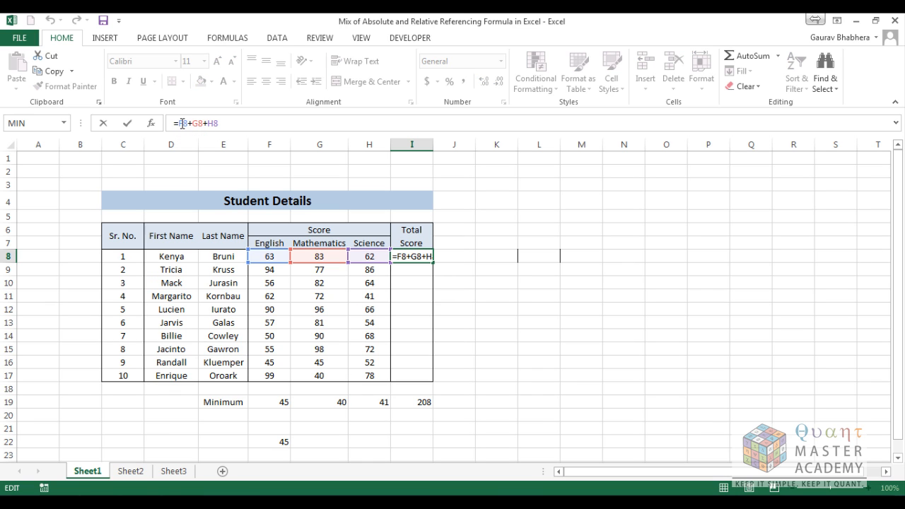
key("F4")
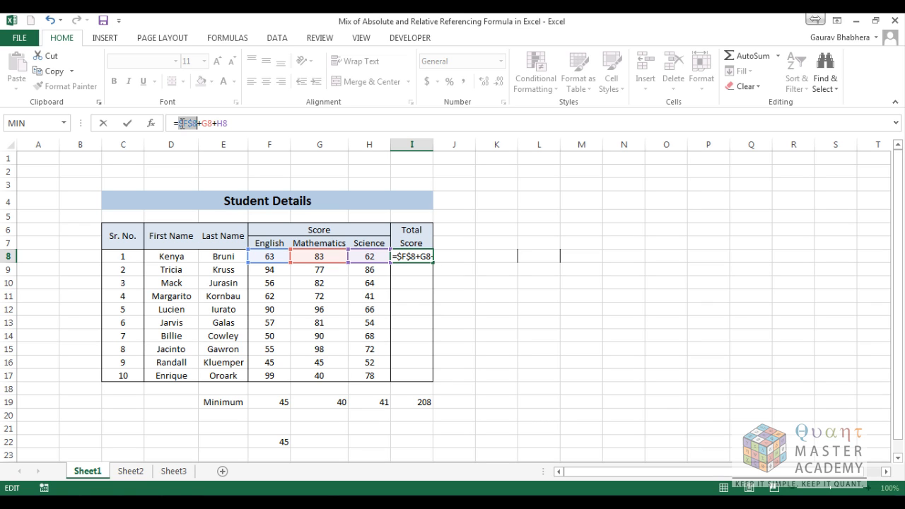
key("F4")
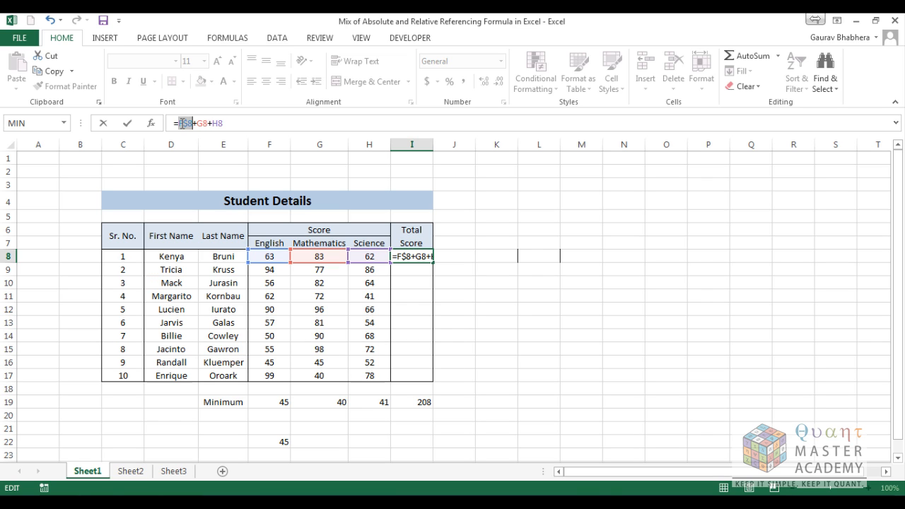
key("F4")
left_click_drag(181, 123, 193, 123)
Fix only the columns of the Mathematics and Science references in I8 to complete the formula =$F8+$G8+$H8
double_click(202, 124)
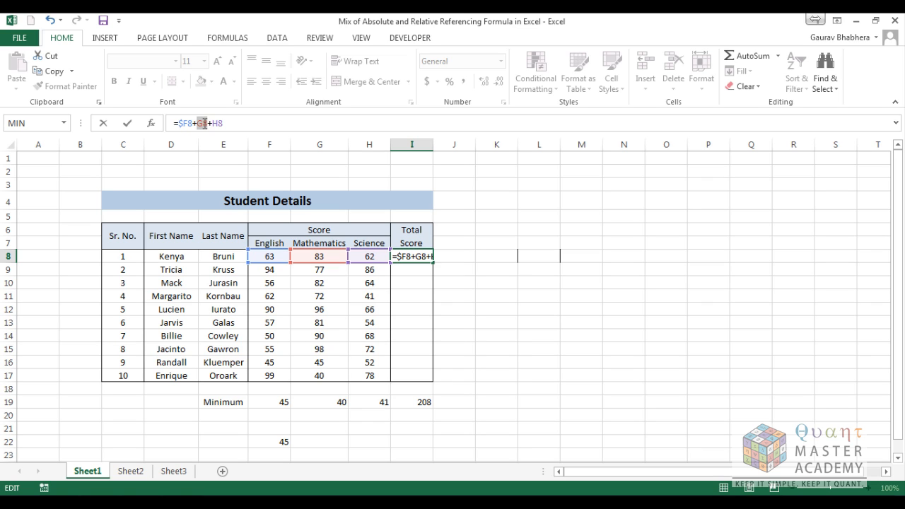
key("F4")
key("F4")
key("F4")
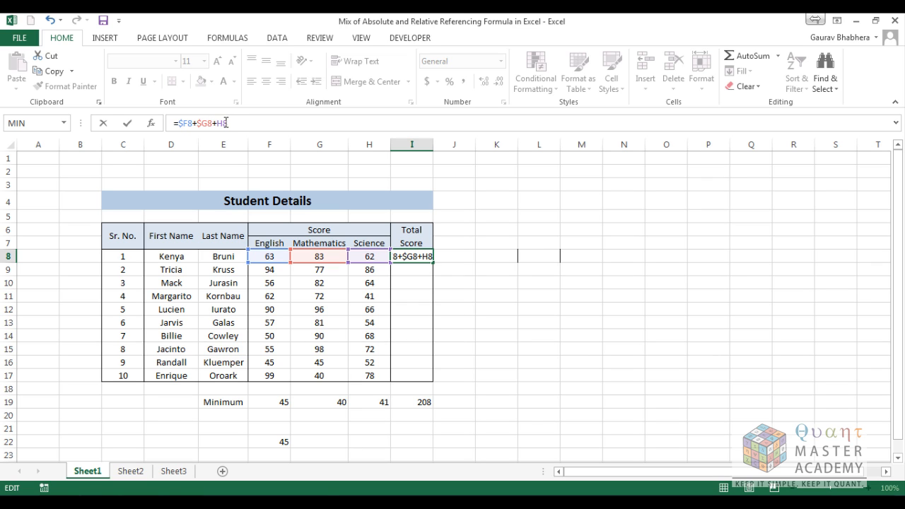
double_click(220, 124)
key("F4")
key("F4")
key("F4")
left_click(126, 124)
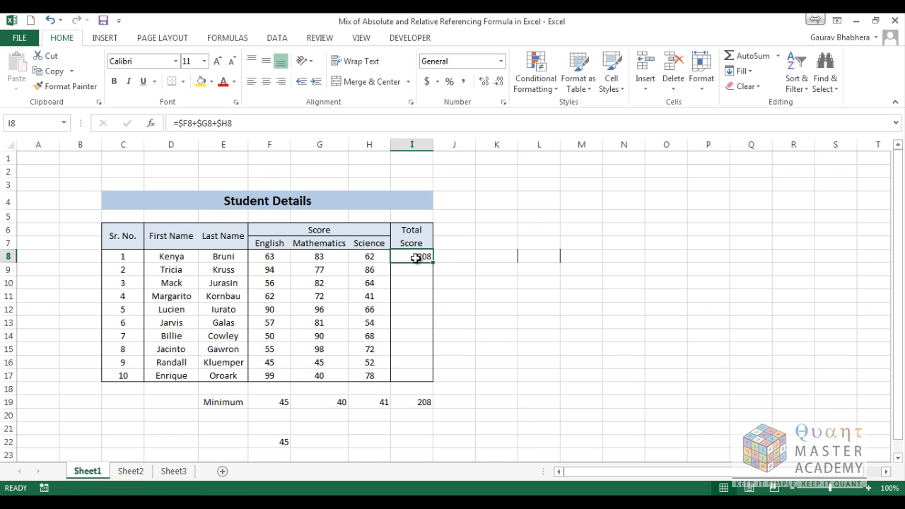
Copy the total score formula from I8 into M8 to test its fixed columns, and clear M8
key("ctrl+c")
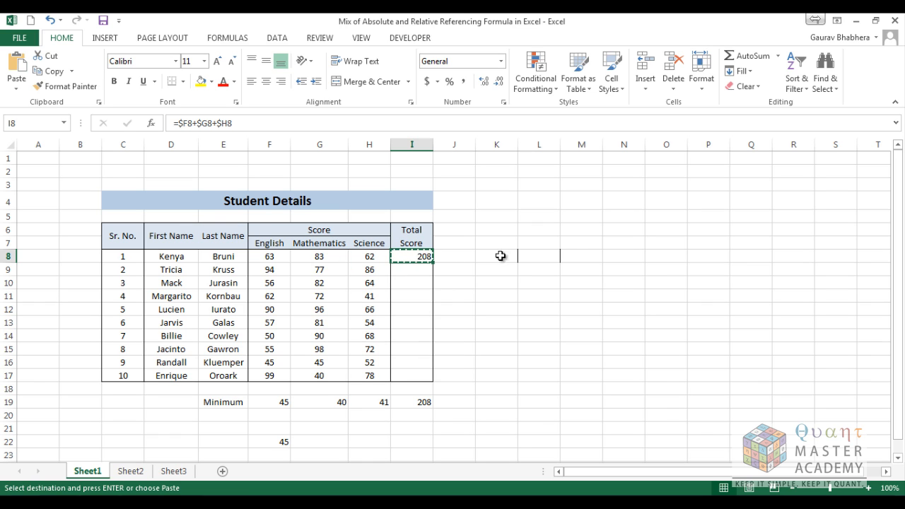
left_click(577, 258)
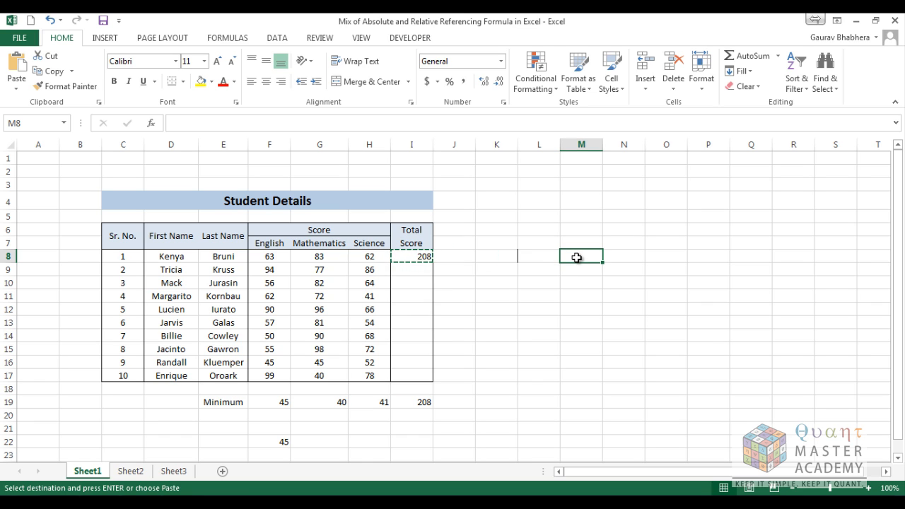
key("ctrl+v")
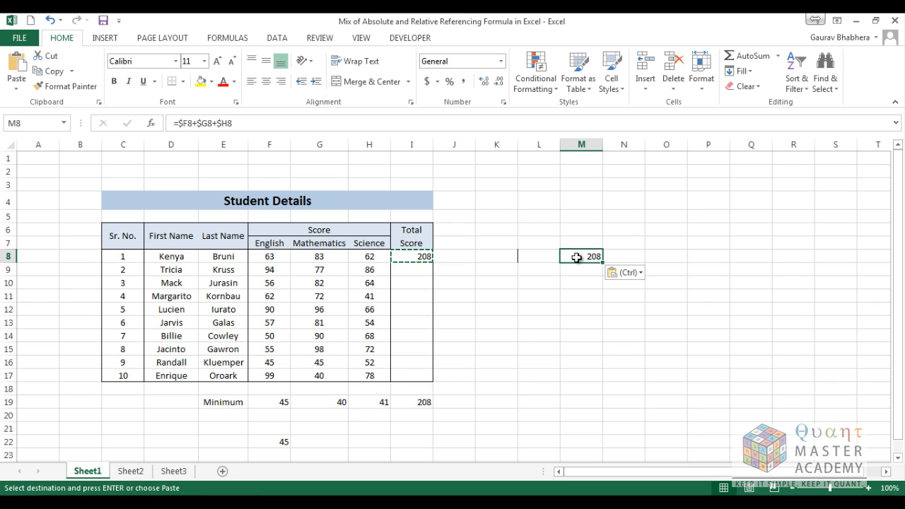
key("Delete")
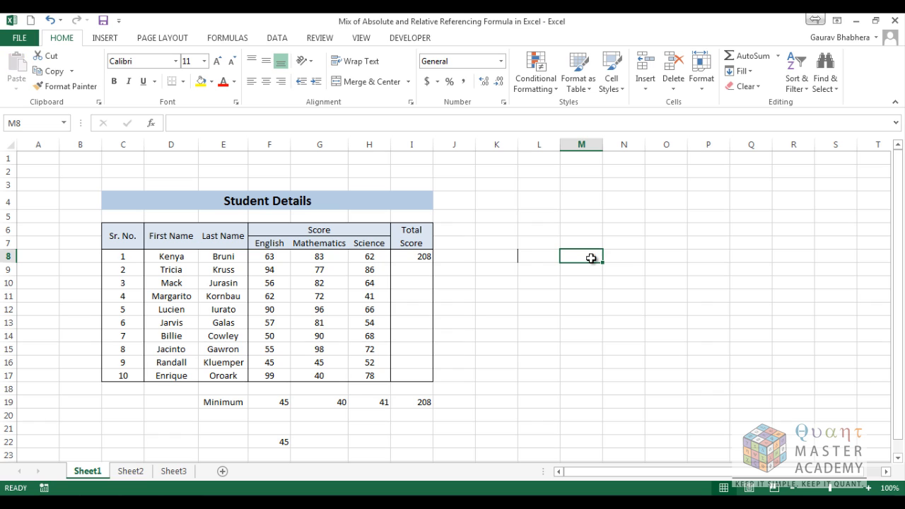
Fill the total score formula from I8 down through I17 and review the formulas in I9 to I12
left_click_drag(424, 259, 422, 373)
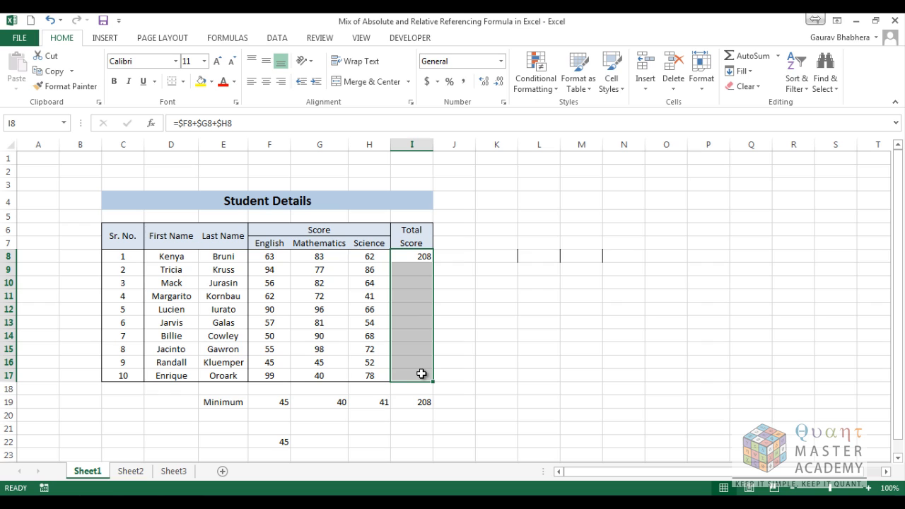
key("ctrl+d")
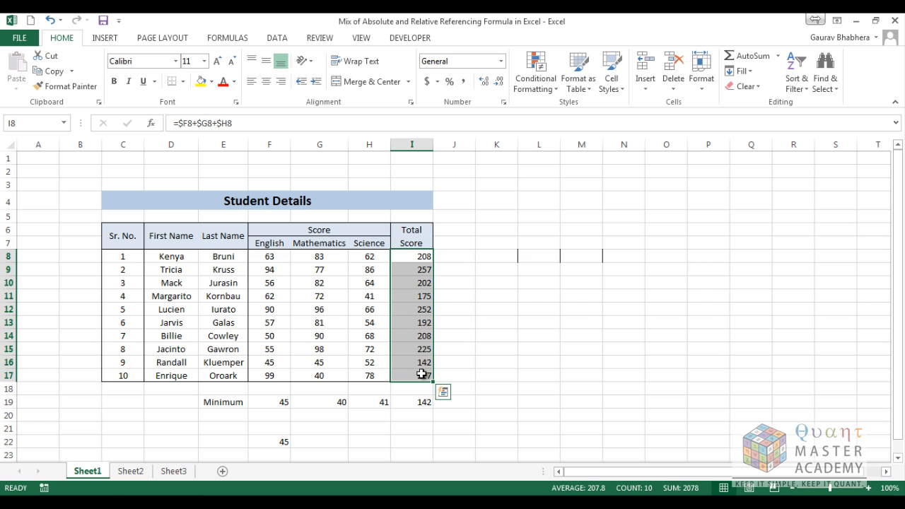
key("Down")
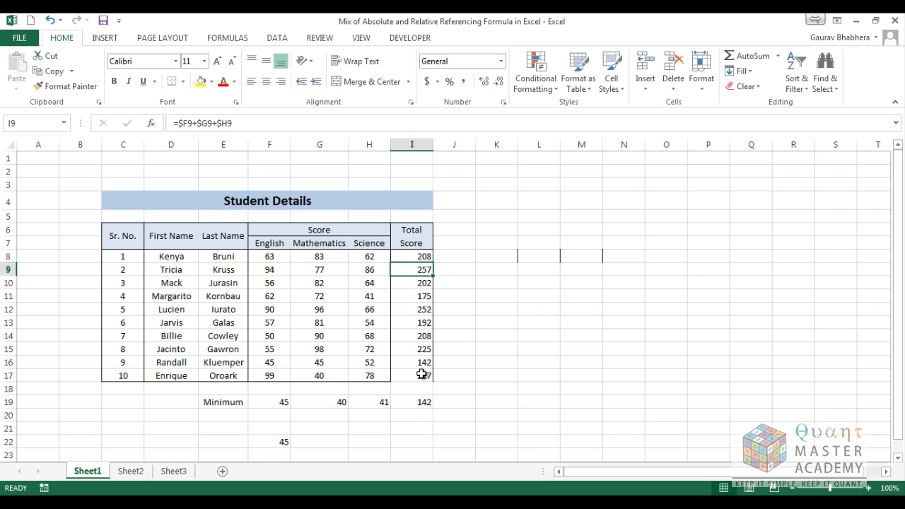
key("Down")
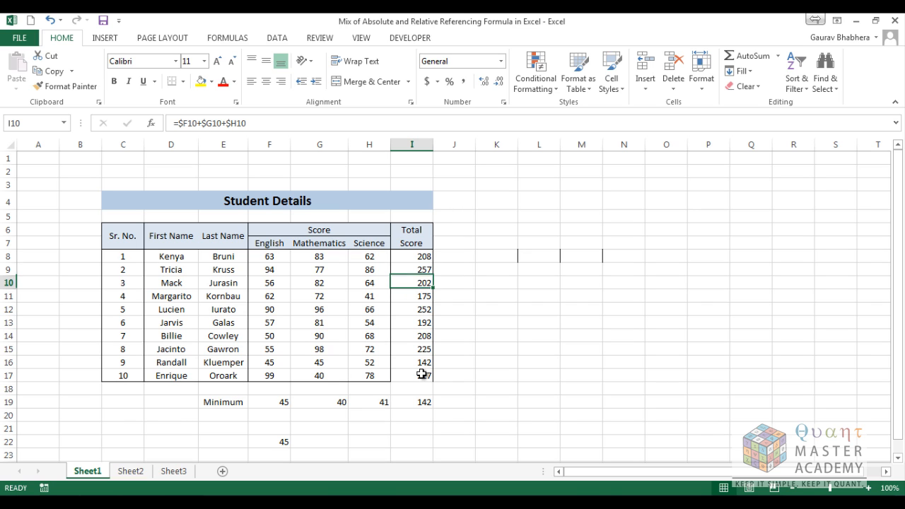
key("Down")
key("Down")
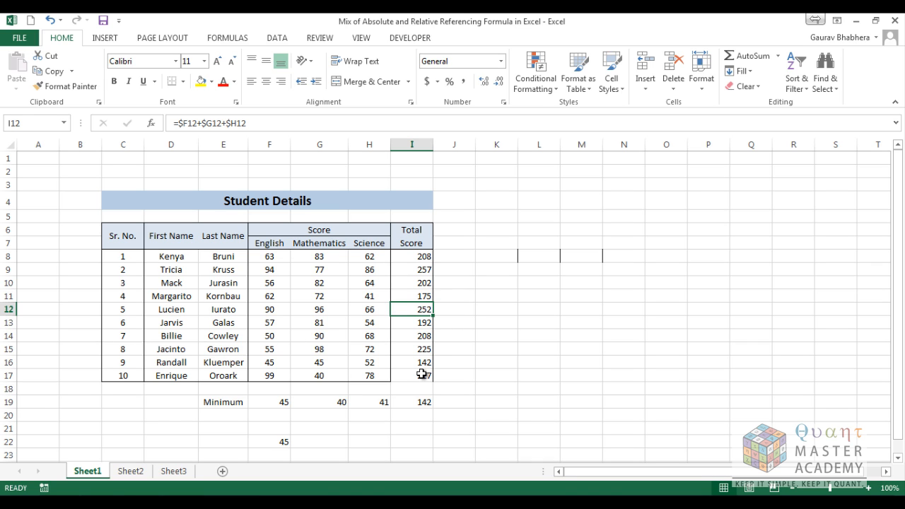
Copy the total scores in I8:I17 to the range starting at O8 and review the formula in O8
left_click(409, 256)
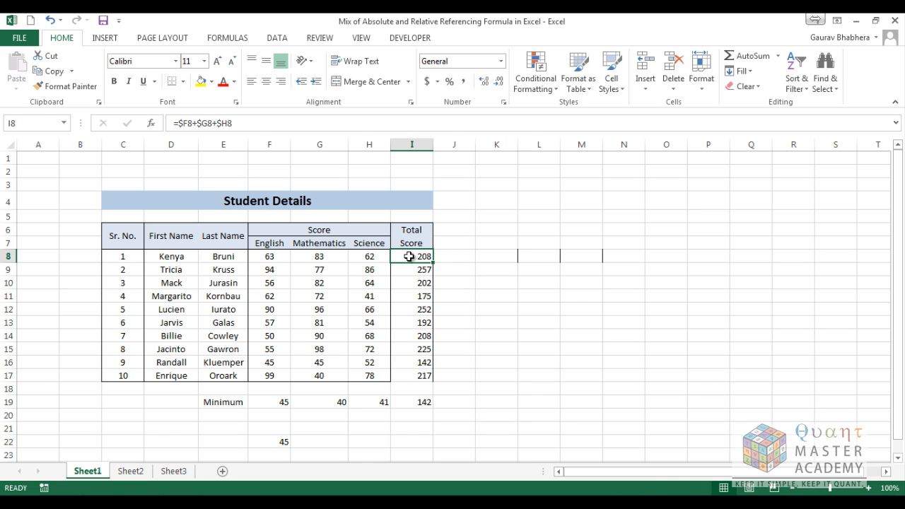
left_click_drag(410, 257, 406, 375)
left_click(411, 258)
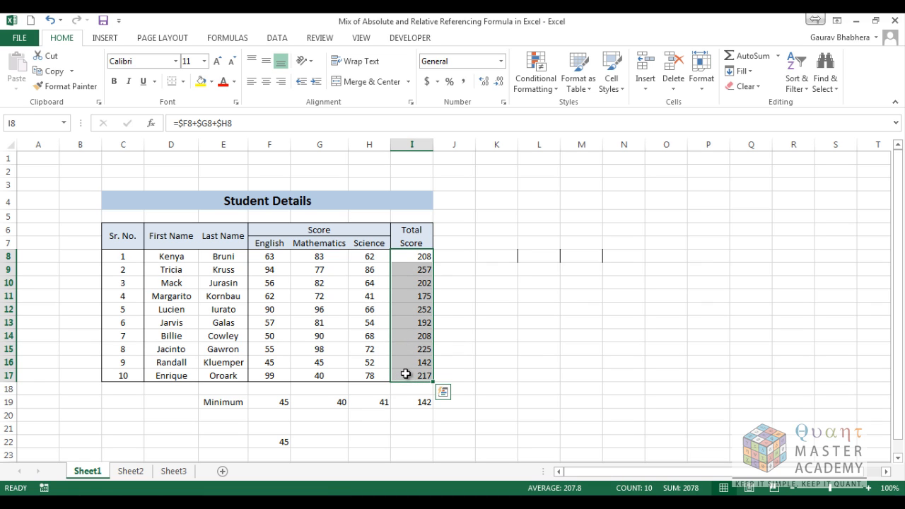
key("ctrl+c")
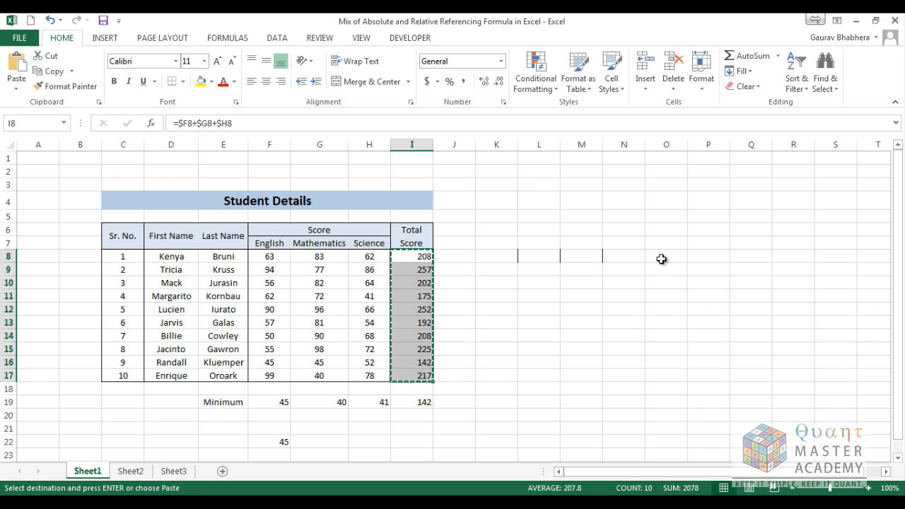
left_click(661, 259)
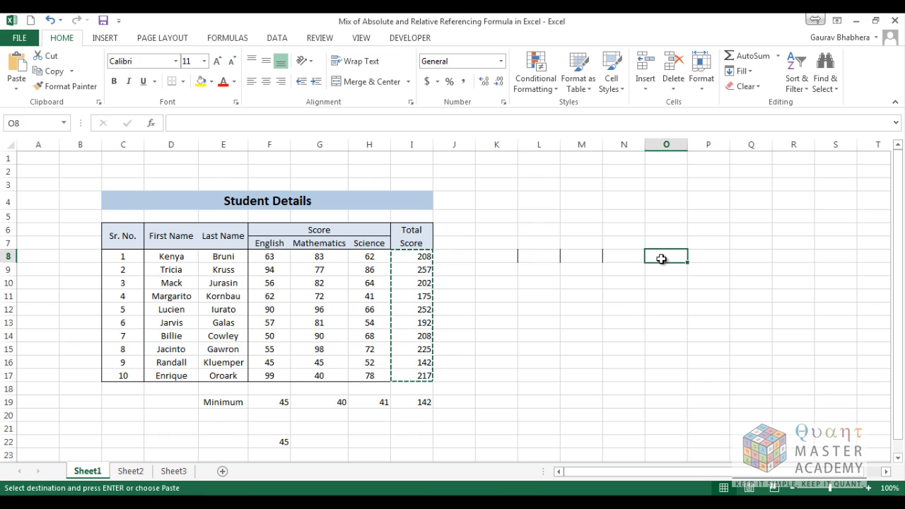
key("ctrl+v")
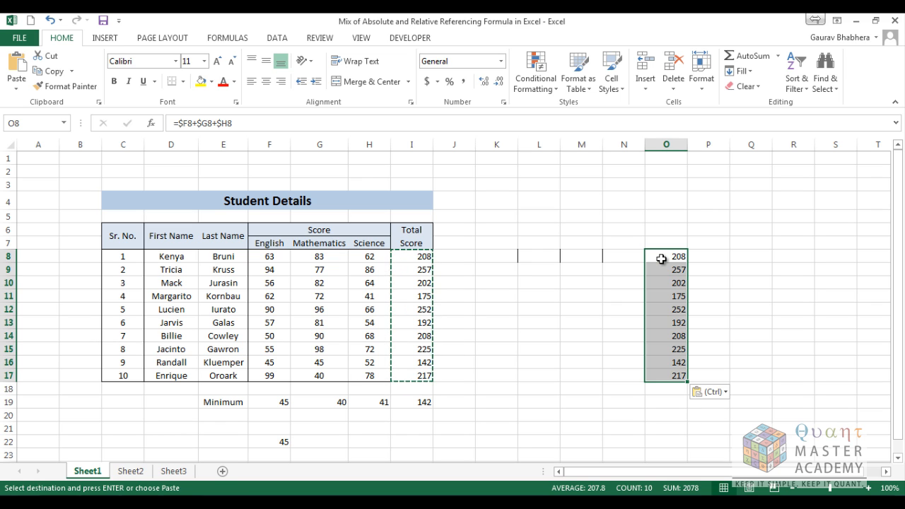
left_click(661, 258)
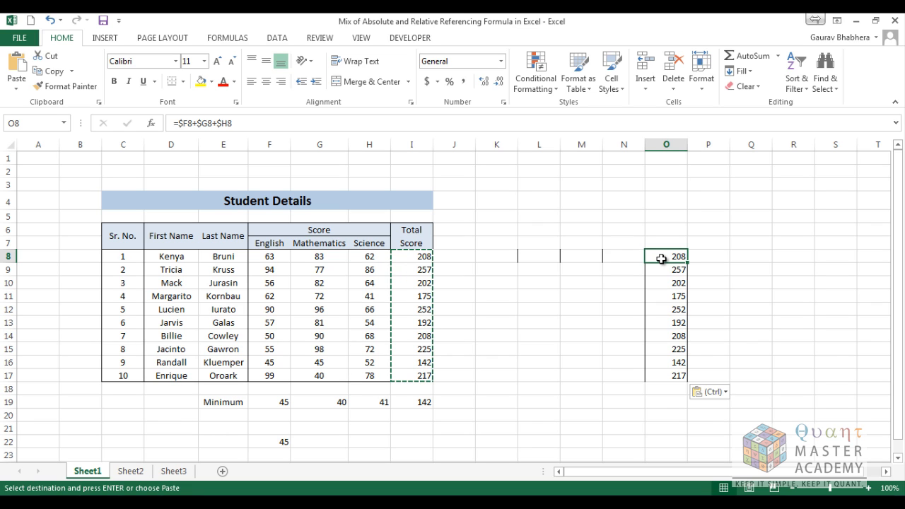
Review the meanings of the four reference styles and the toggle shortcut note in the table on Sheet2
left_click(132, 471)
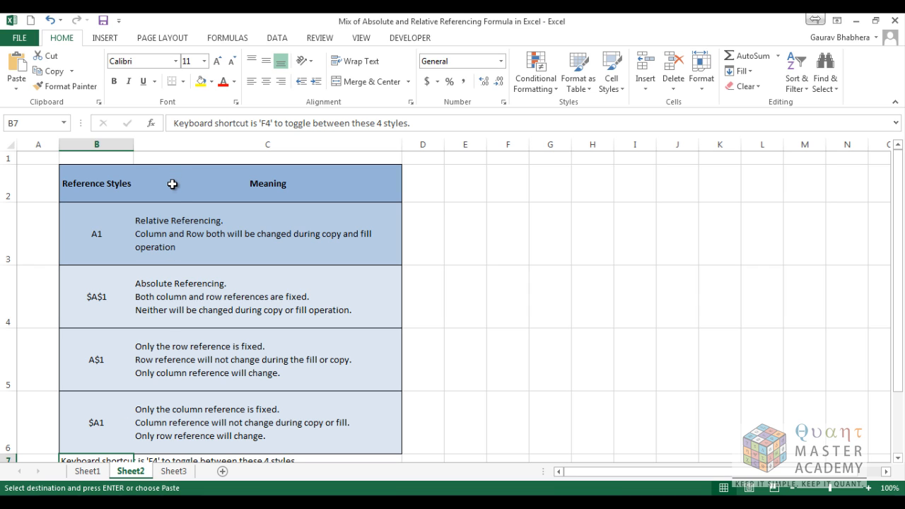
left_click(157, 238)
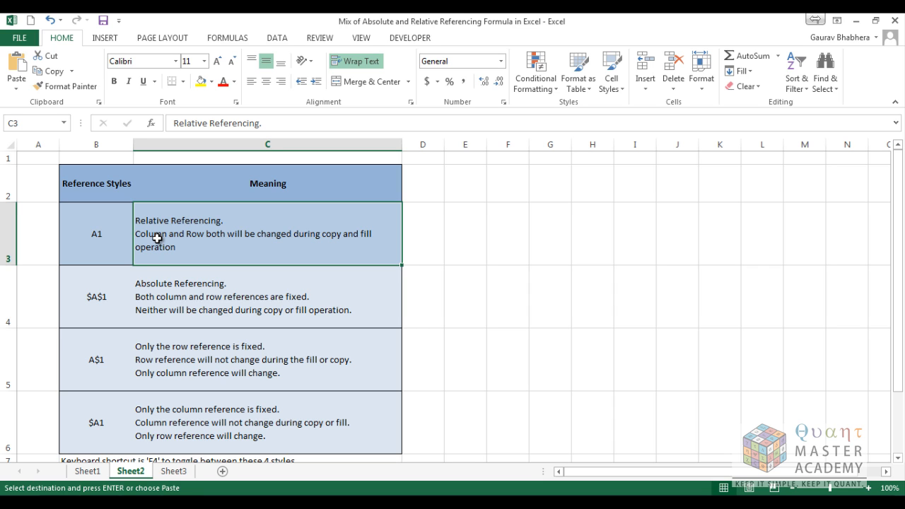
key("Down")
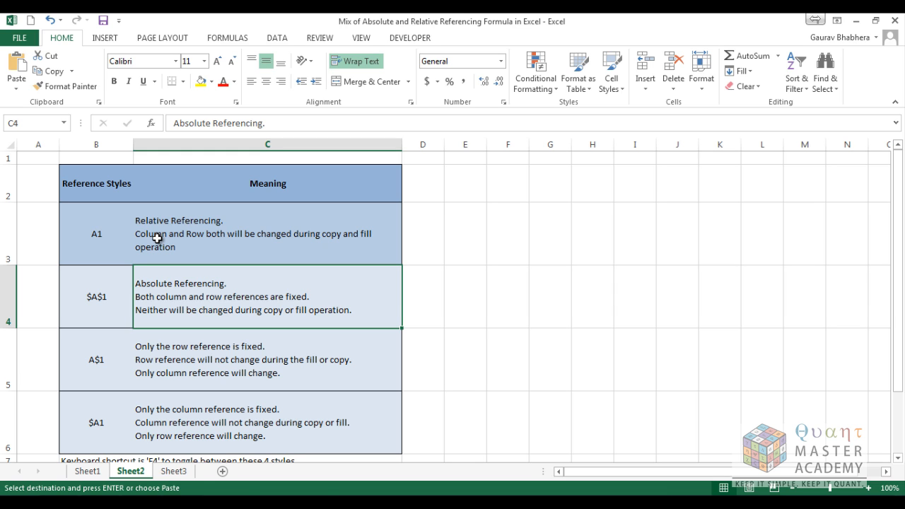
key("Down")
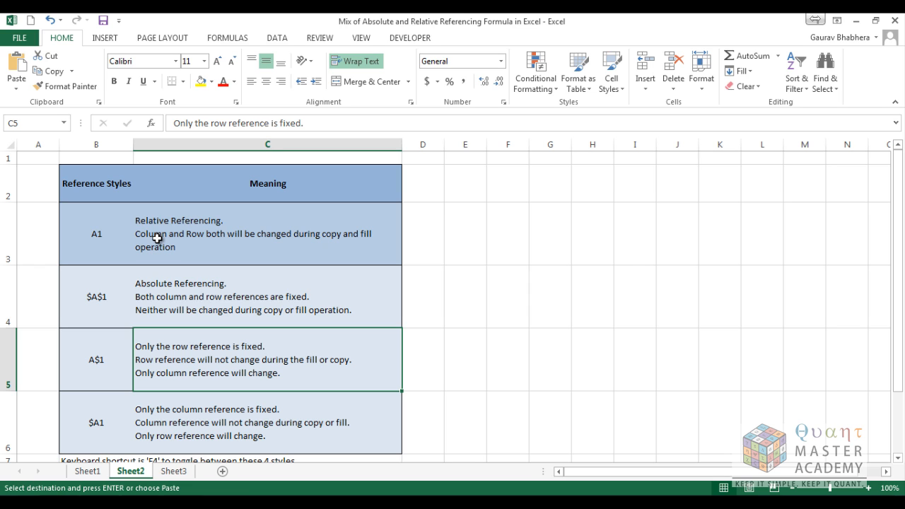
key("Down")
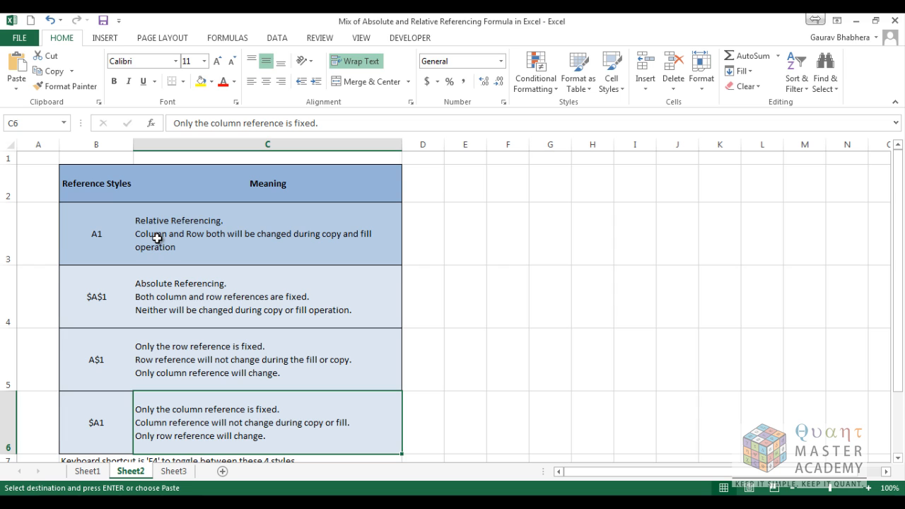
key("Down")
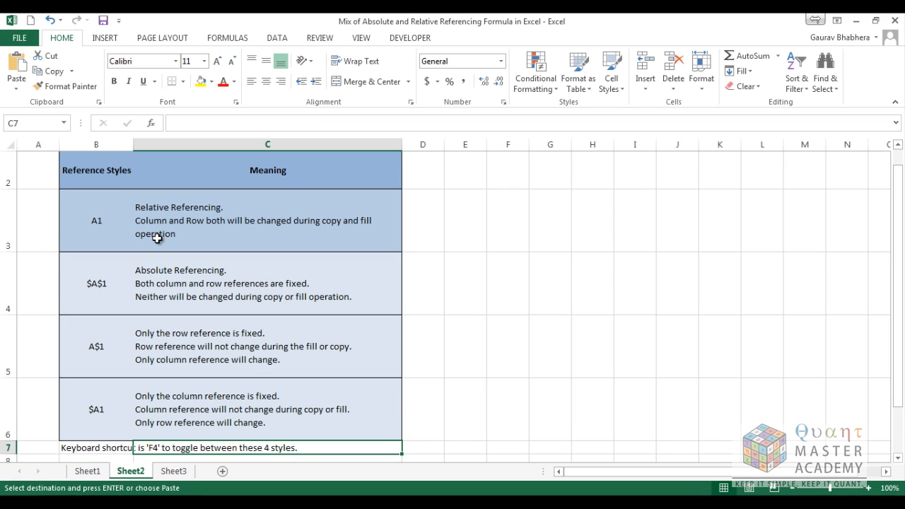
key("Right")
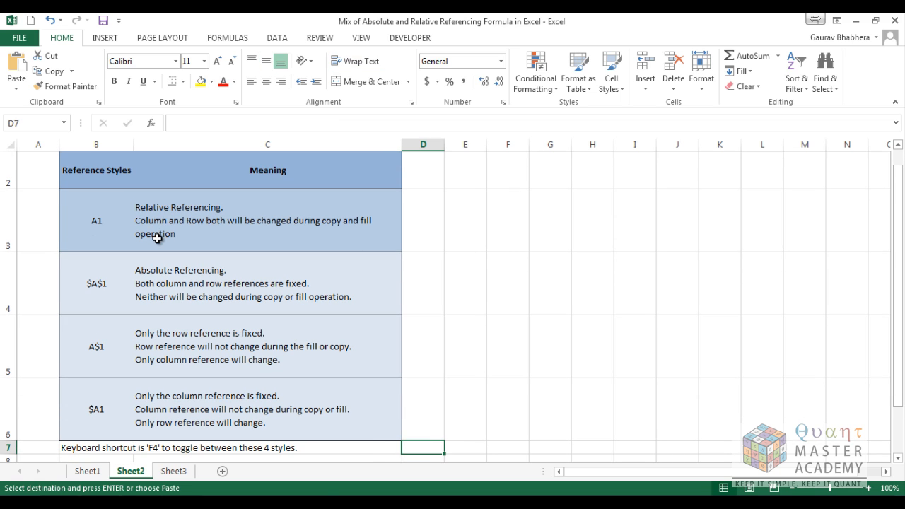